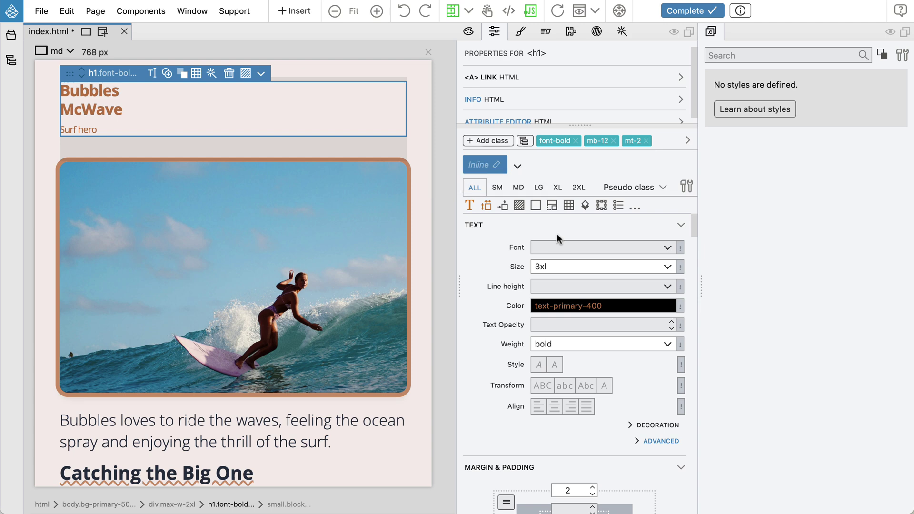
Step: Set the Bubbles McWave heading's text size to 6xl in the Size dropdown
left_click(556, 265)
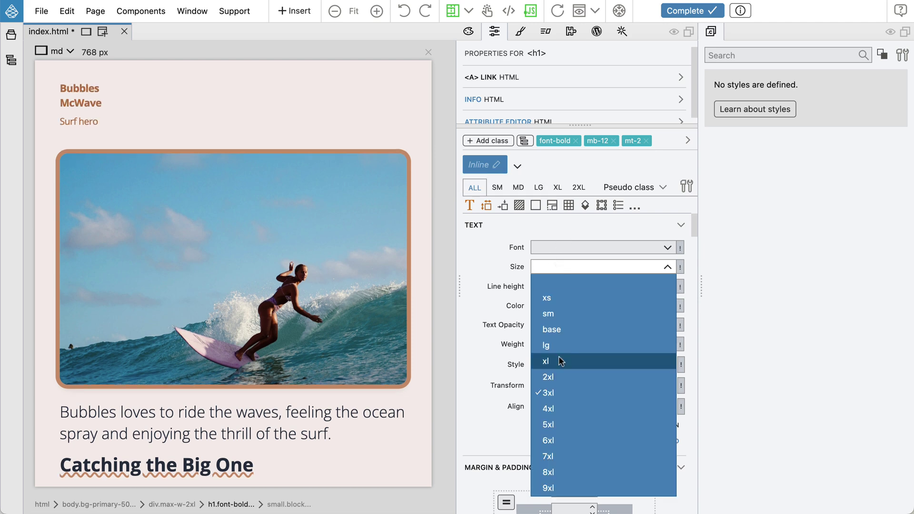
left_click(557, 441)
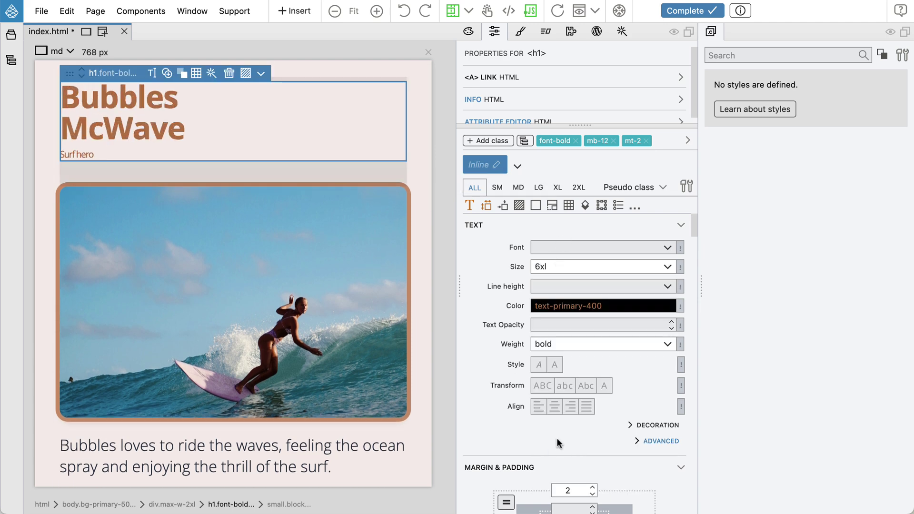
Step: Enlarge the heading from 6xl to 7xl and set the Surf hero subtitle to 5xl
left_click(525, 140)
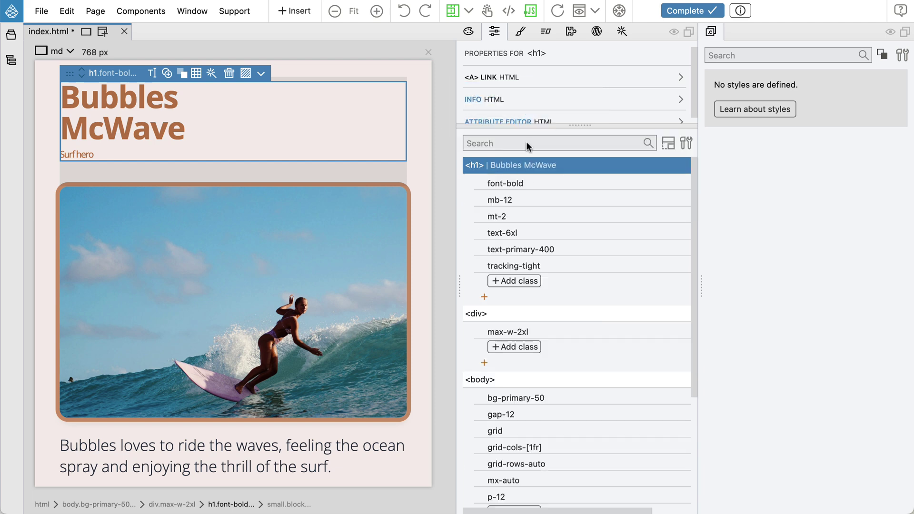
left_click(526, 233)
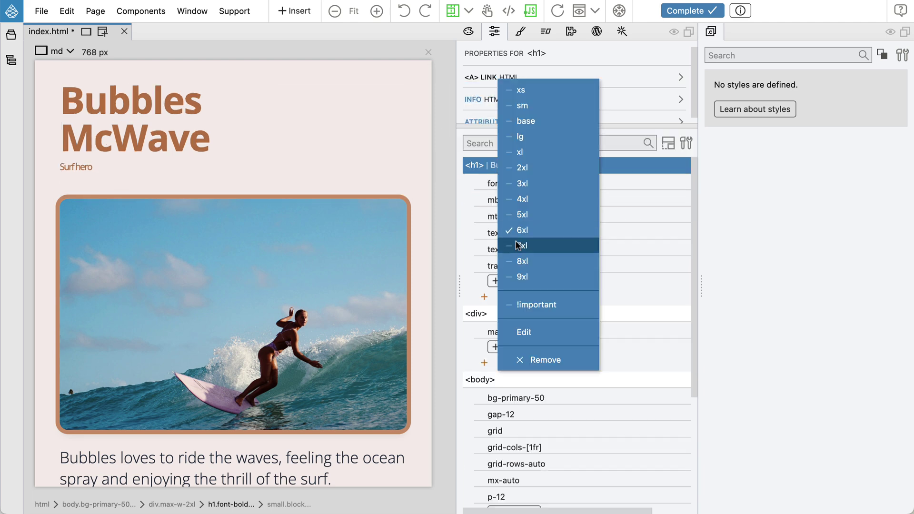
left_click(102, 167)
left_click(502, 233)
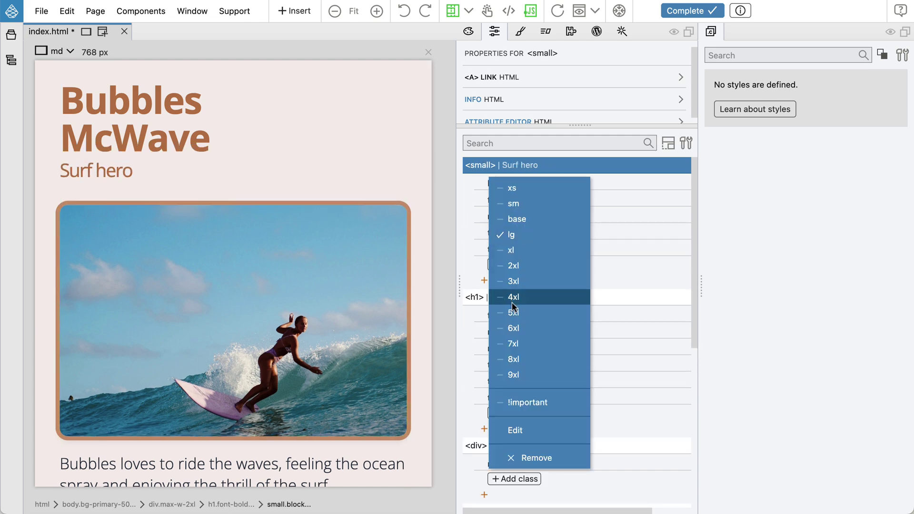
Step: Change the Surf hero subtitle's font weight to thin, then reselect the Bubbles McWave heading
left_click(511, 311)
left_click(504, 200)
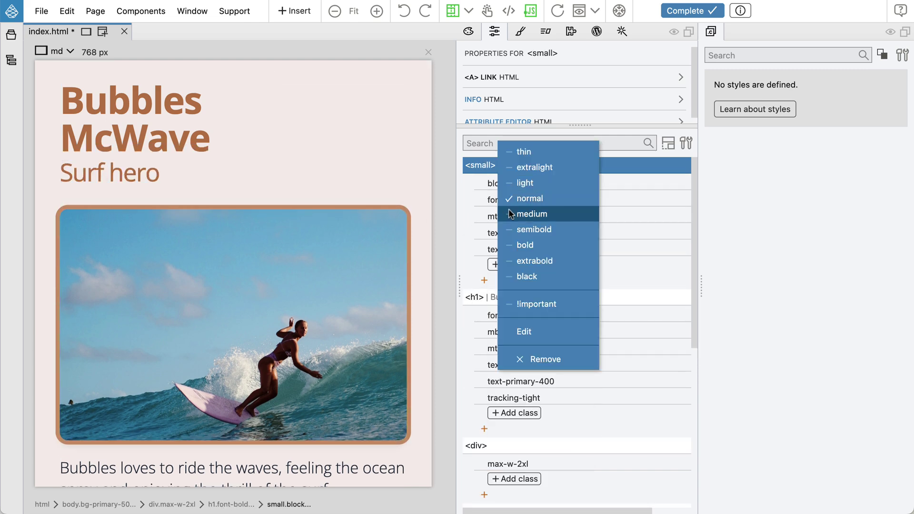
left_click(512, 150)
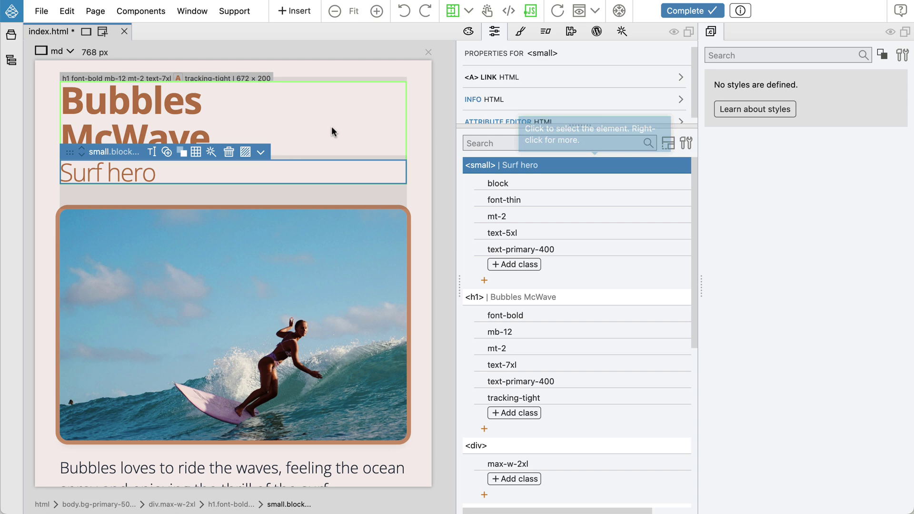
left_click(199, 126)
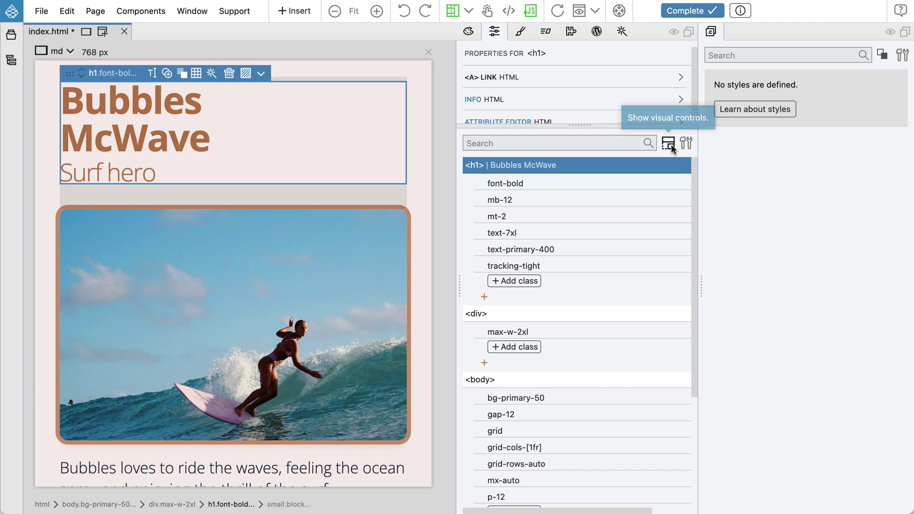
Step: Return to visual controls and start a new style from the heading's Inline classes
left_click(670, 145)
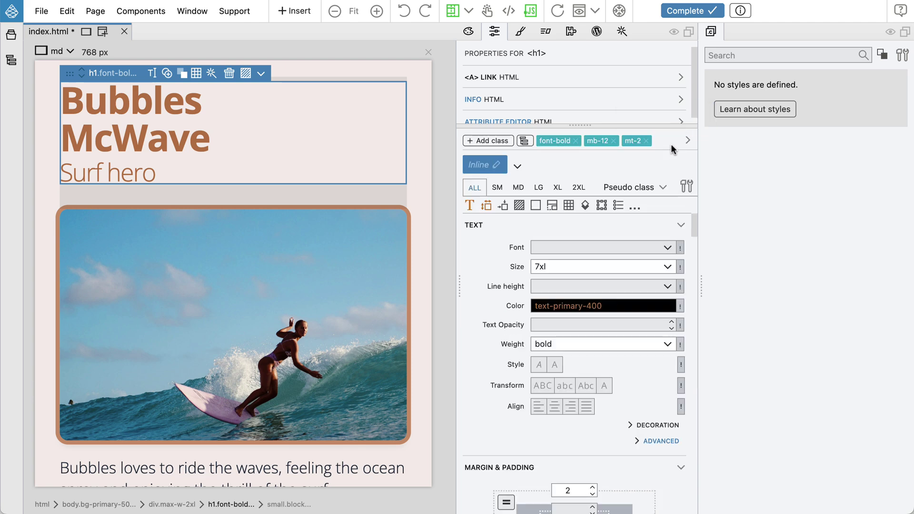
left_click(497, 166)
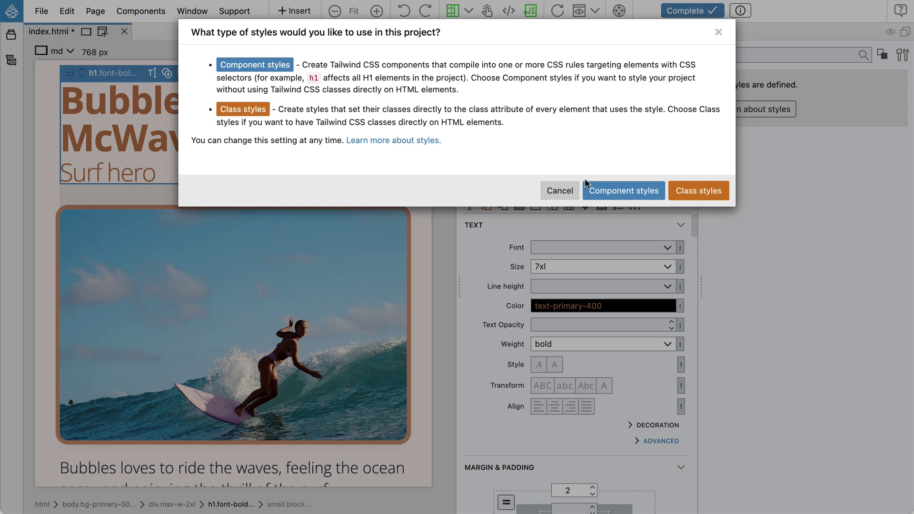
Step: Choose component styles and create an 'h1 All h1 elements' style from the heading's classes
left_click(602, 192)
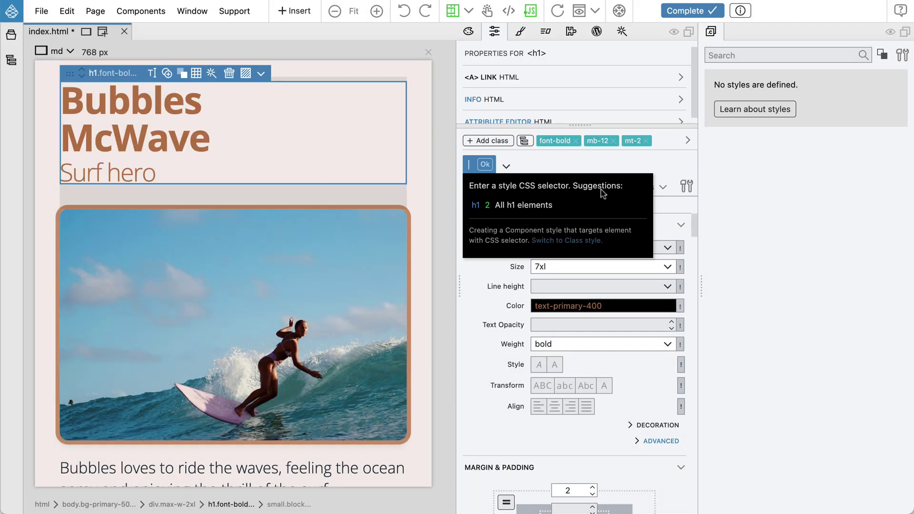
left_click(519, 206)
left_click(486, 165)
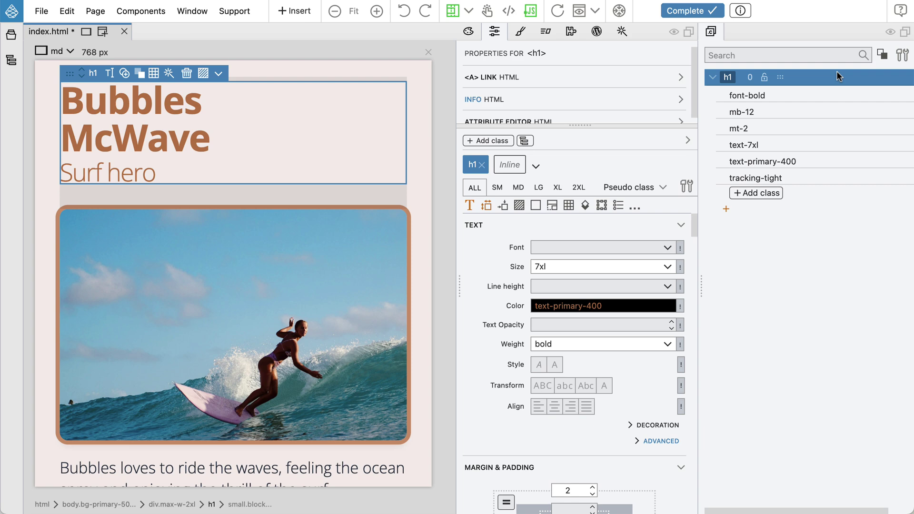
Step: Change the h1 style's text-7xl to 6xl and toggle tracking-tight off and back on
mouse_move(743, 146)
left_click(750, 145)
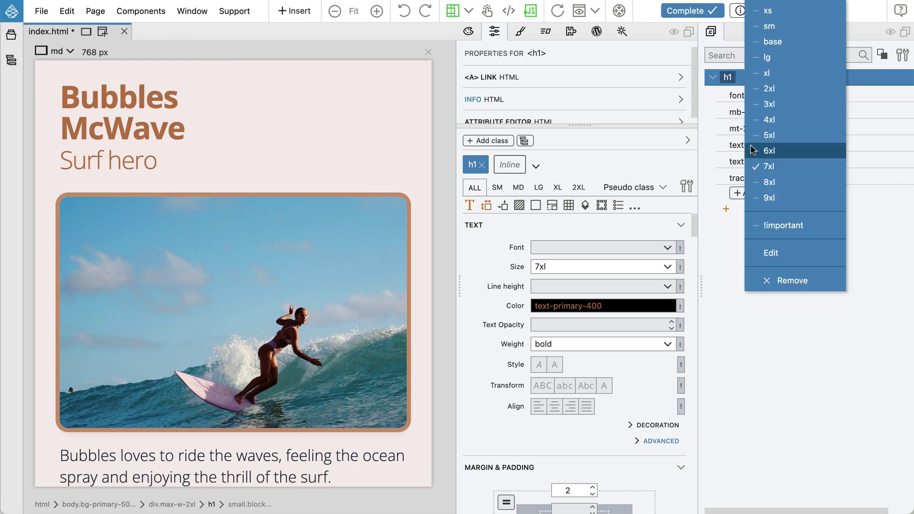
left_click(755, 150)
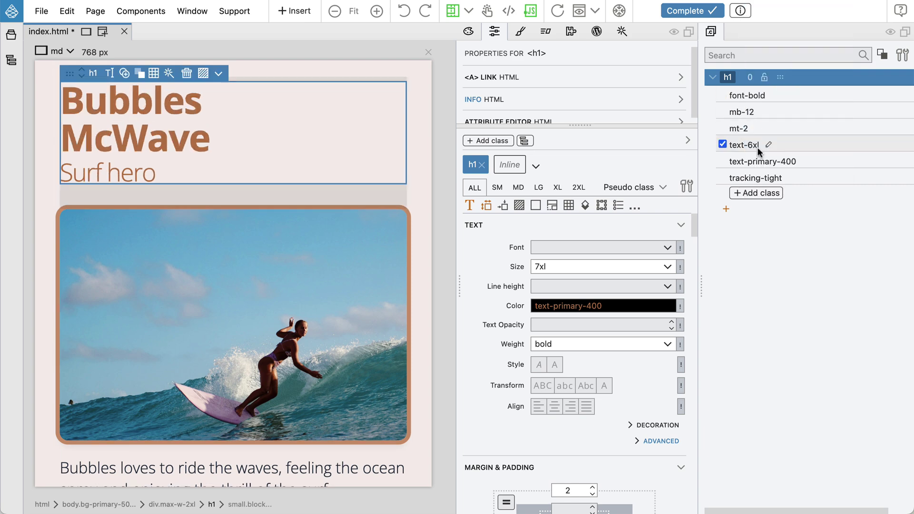
left_click(723, 177)
left_click(723, 178)
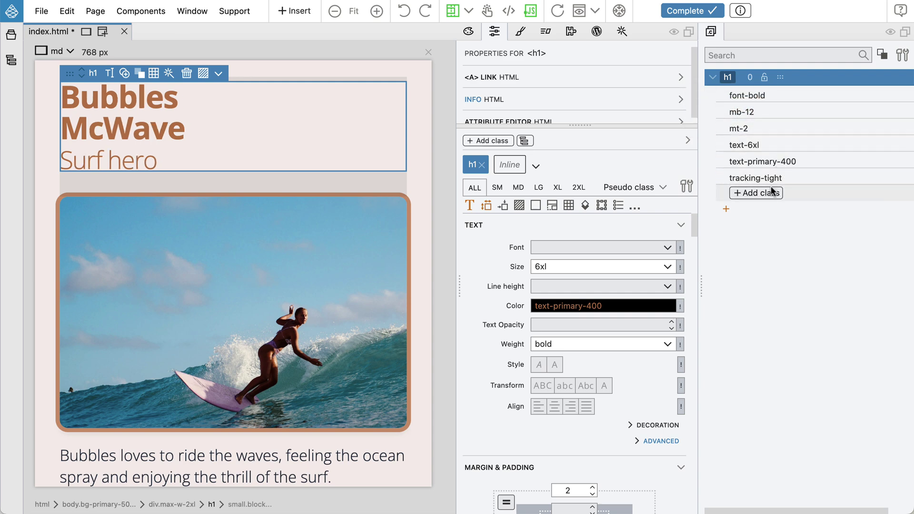
Step: Add a dark variant with text-white to the h1 style, then select the Surf hero subtitle
left_click(757, 206)
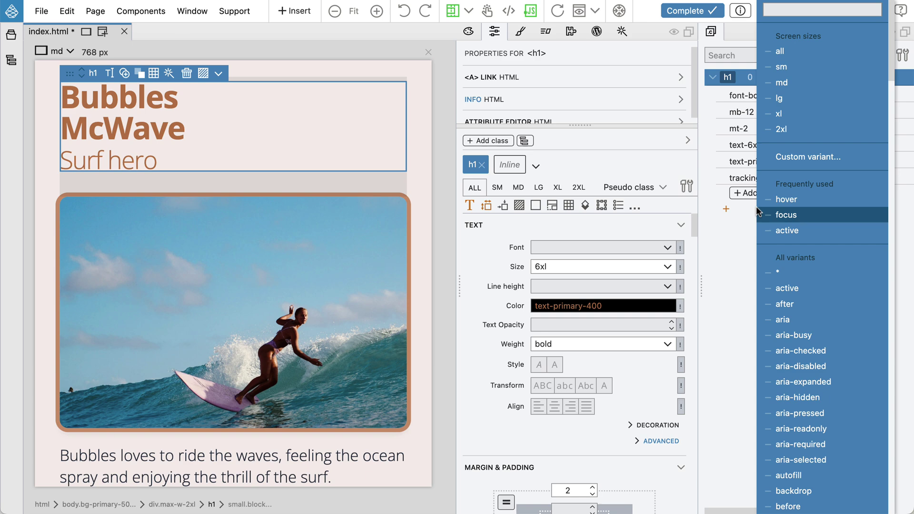
scroll(785, 230, "down", 3)
scroll(786, 231, "down", 2)
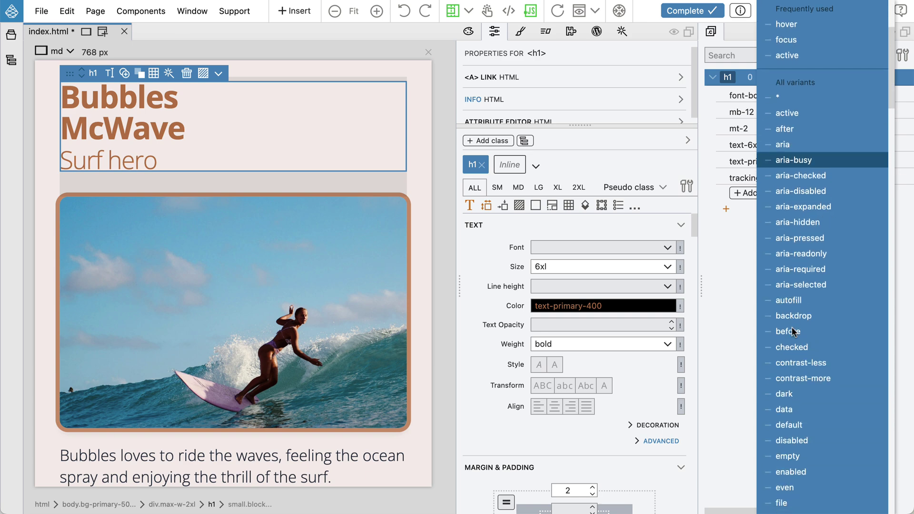
left_click(804, 395)
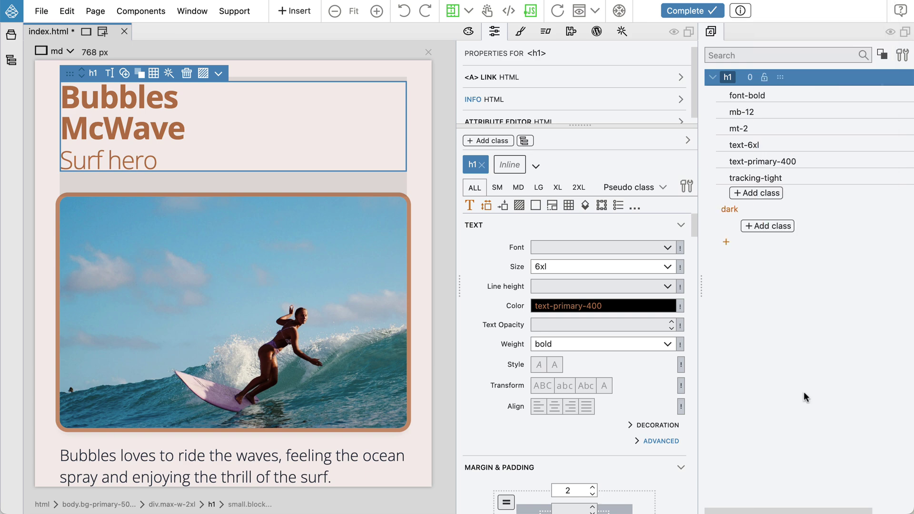
left_click(774, 231)
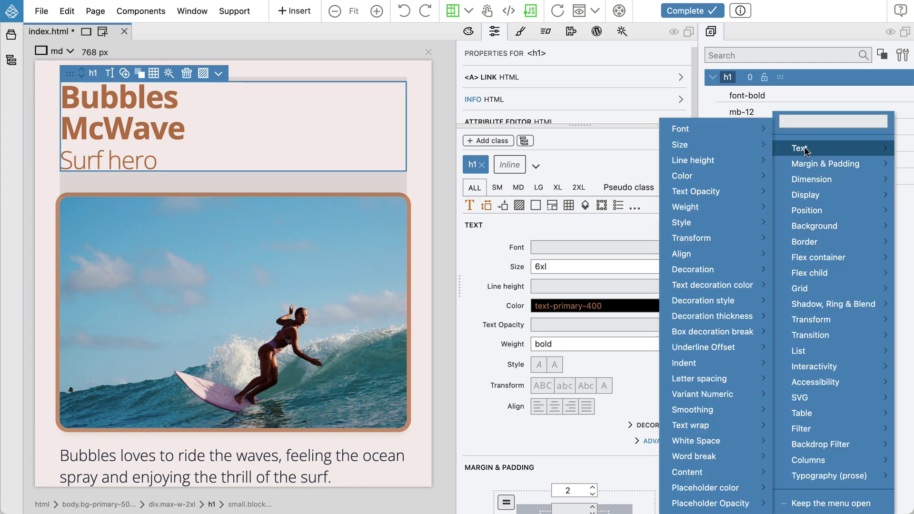
mouse_move(832, 148)
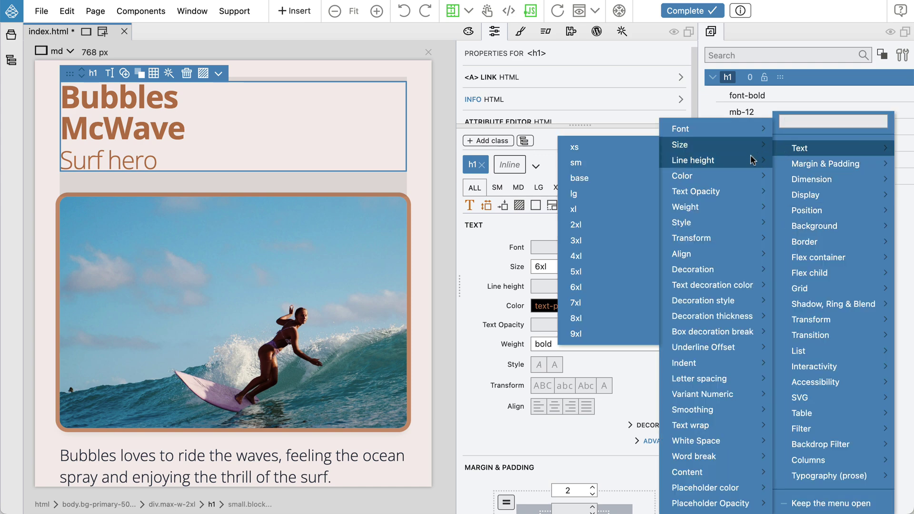
mouse_move(607, 178)
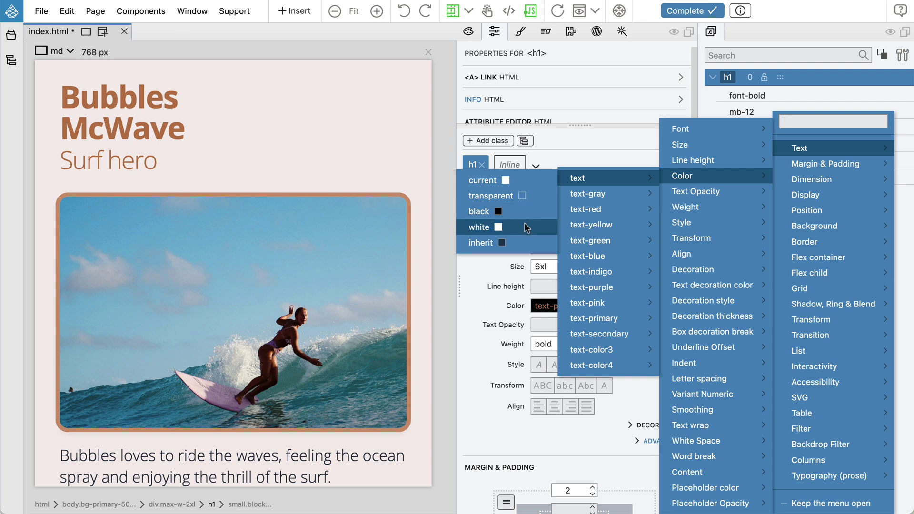
left_click(525, 227)
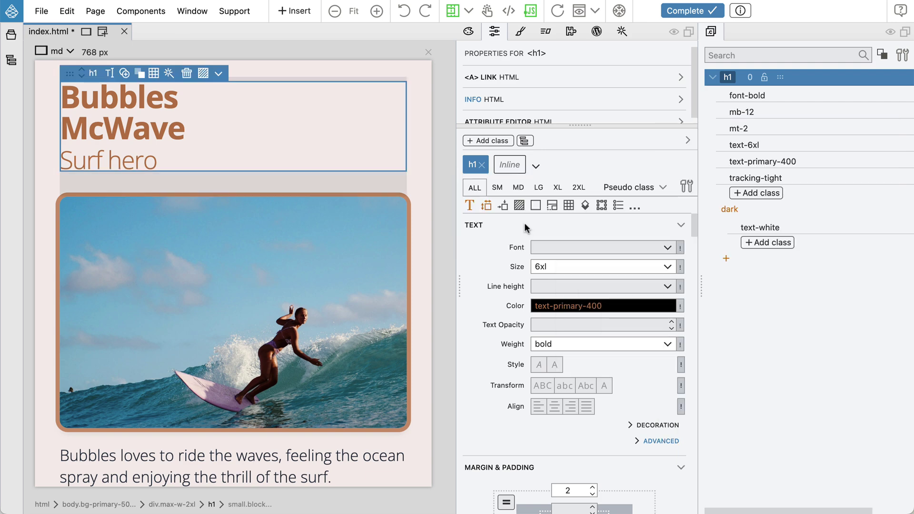
left_click(142, 160)
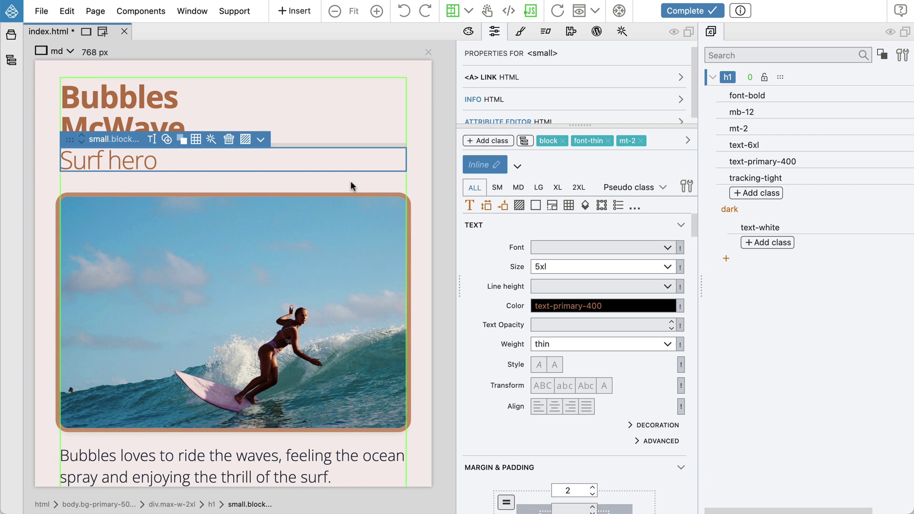
Step: Add the small subtitle's classes to the h1 style as a sub-element variant, then select the heading
left_click(498, 168)
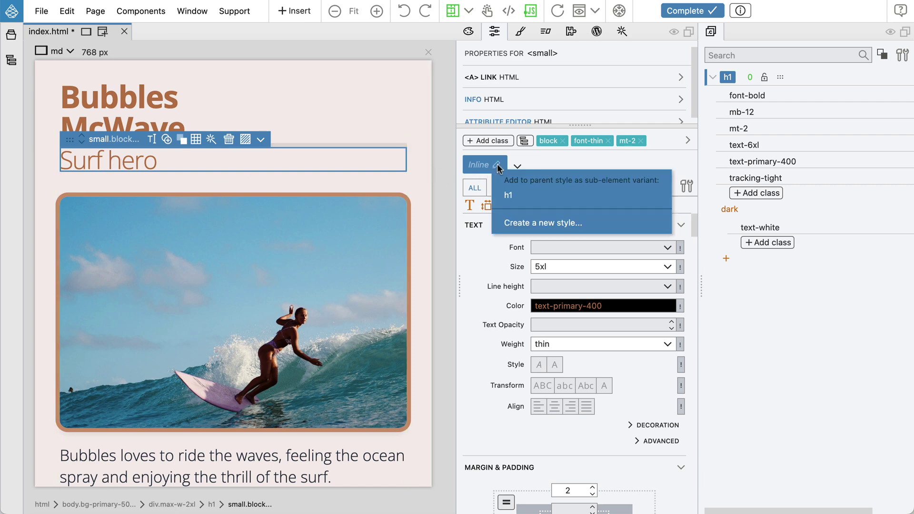
left_click(551, 198)
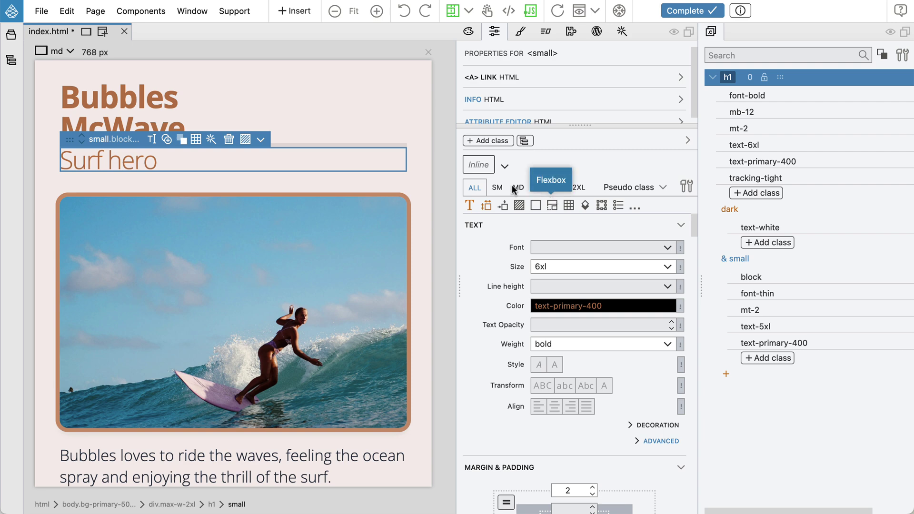
left_click(330, 138)
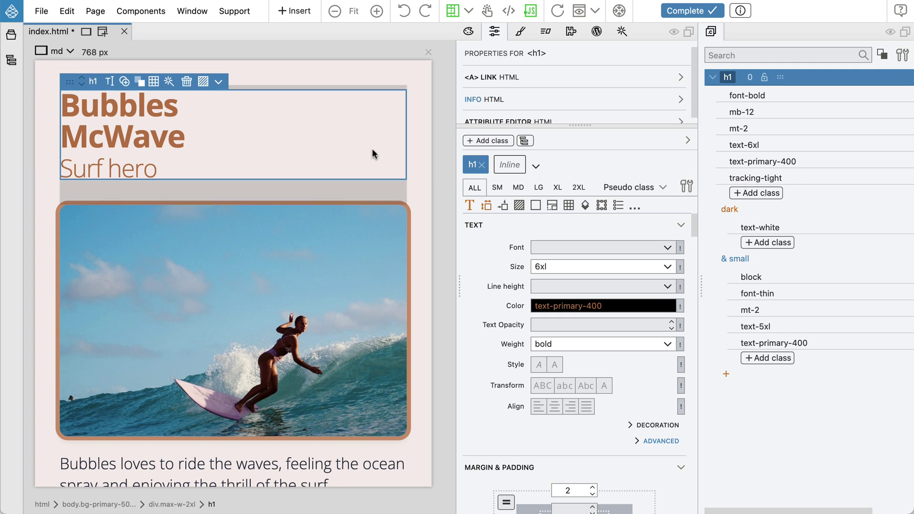
scroll(372, 148, "down", 2)
scroll(372, 147, "down", 4)
scroll(372, 148, "down", 3)
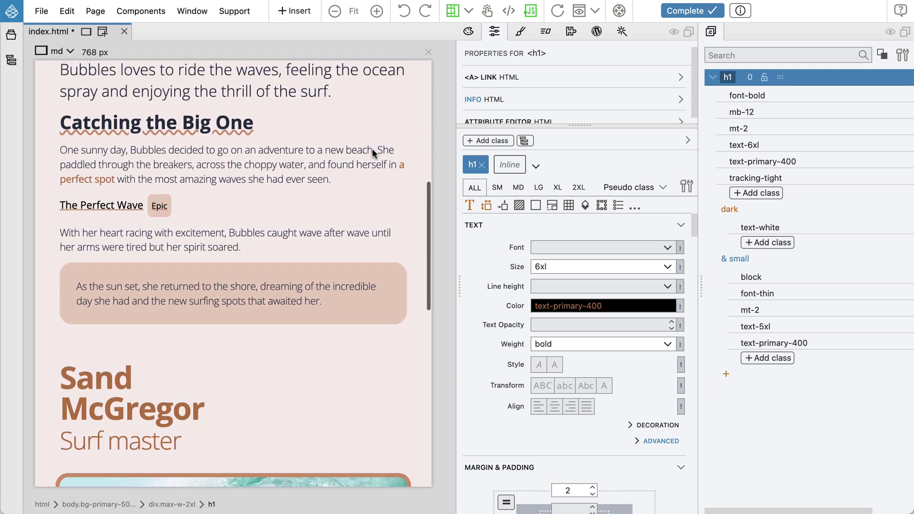
scroll(371, 148, "down", 3)
Step: Select the Sand McGregor heading and change the h1 style's text-6xl to 7xl
left_click(174, 252)
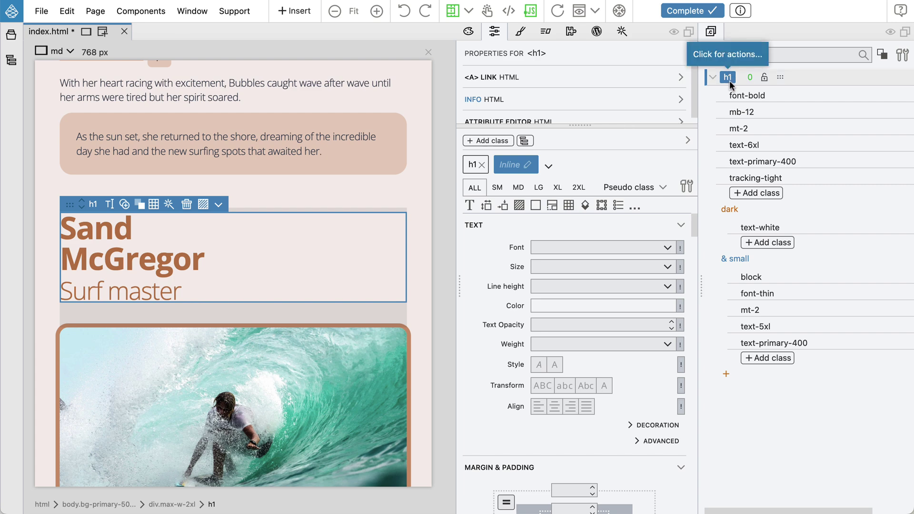
left_click(746, 146)
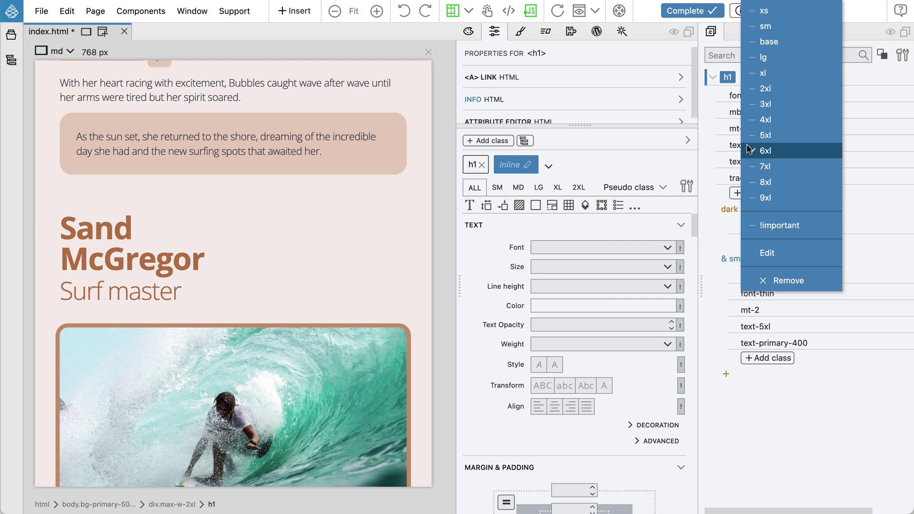
left_click(755, 163)
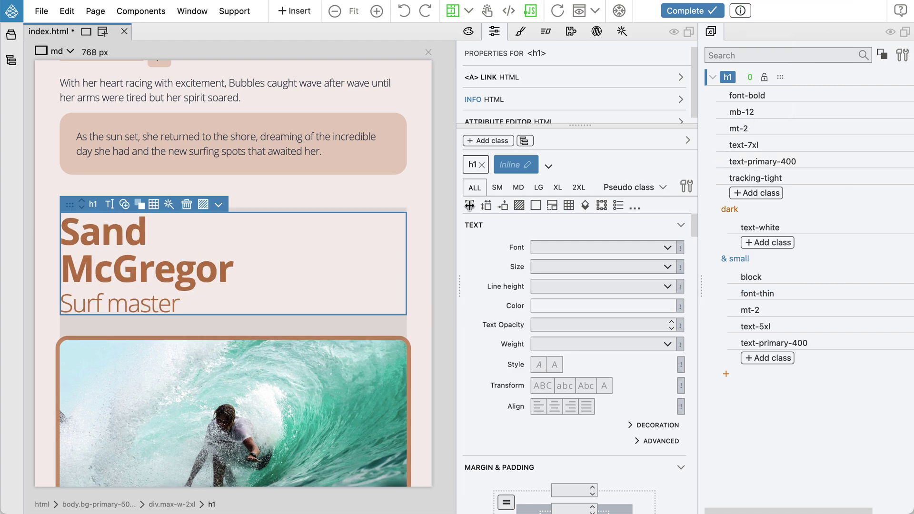
scroll(379, 214, "up", 3)
scroll(379, 214, "up", 3)
scroll(379, 214, "up", 3)
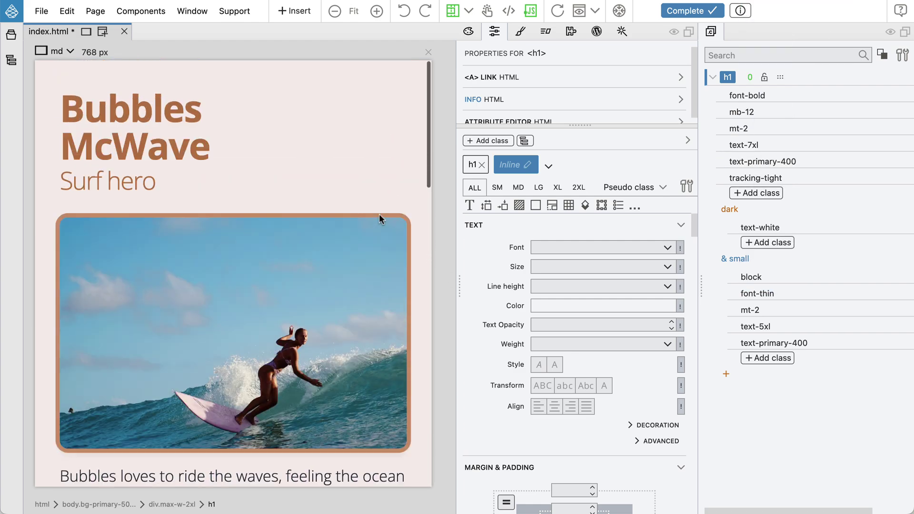